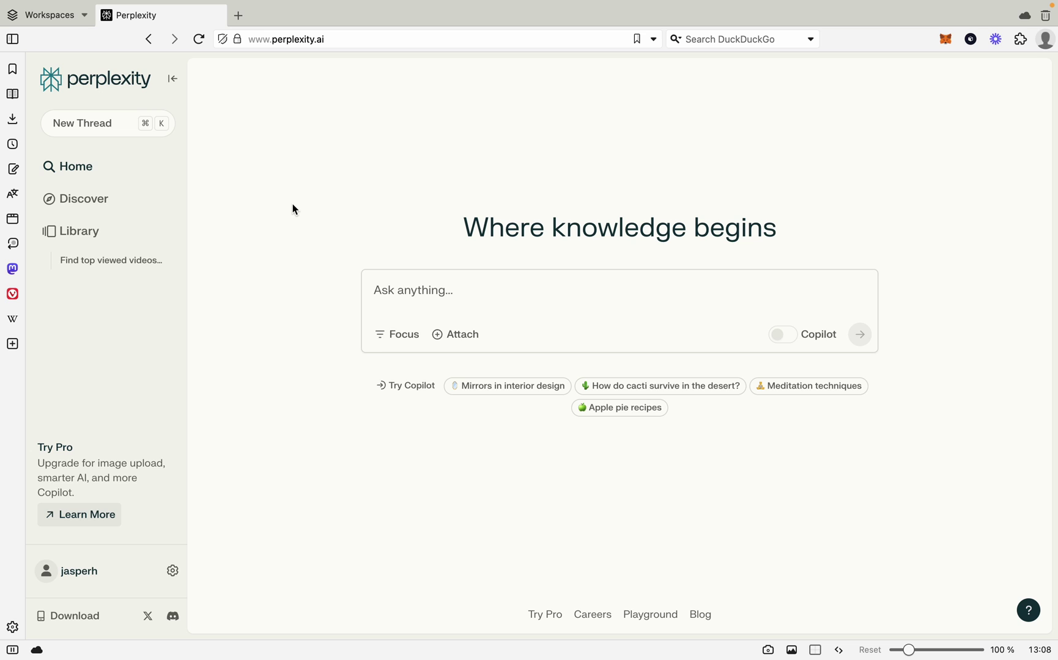
Step: Set the search focus to YouTube
{"action": "left_click", "coordinate": [395, 343]}
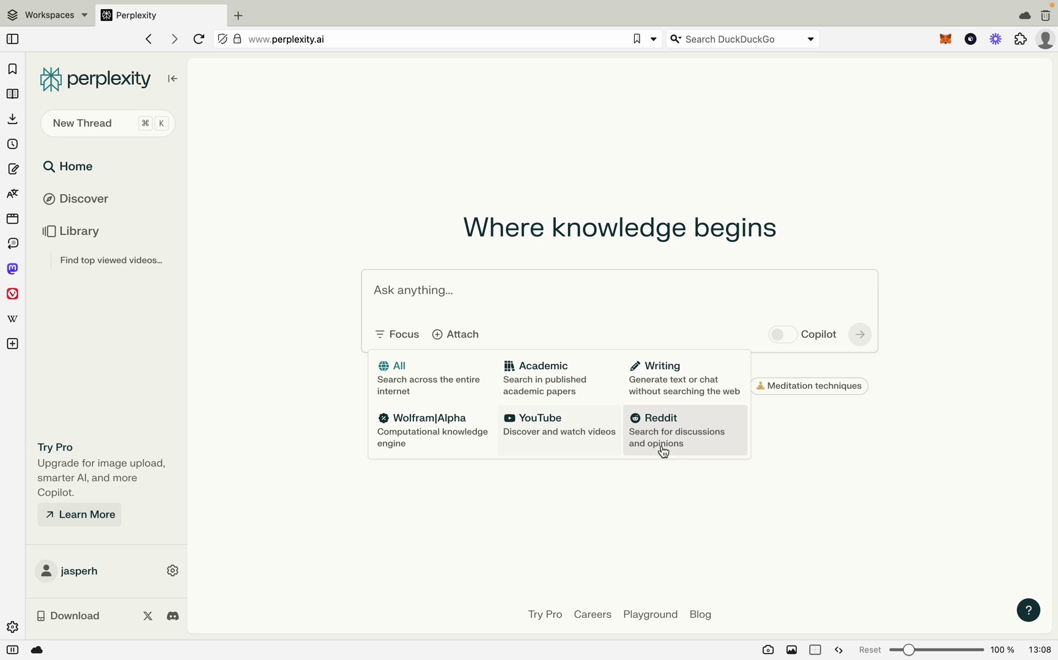
{"action": "left_click", "coordinate": [286, 201]}
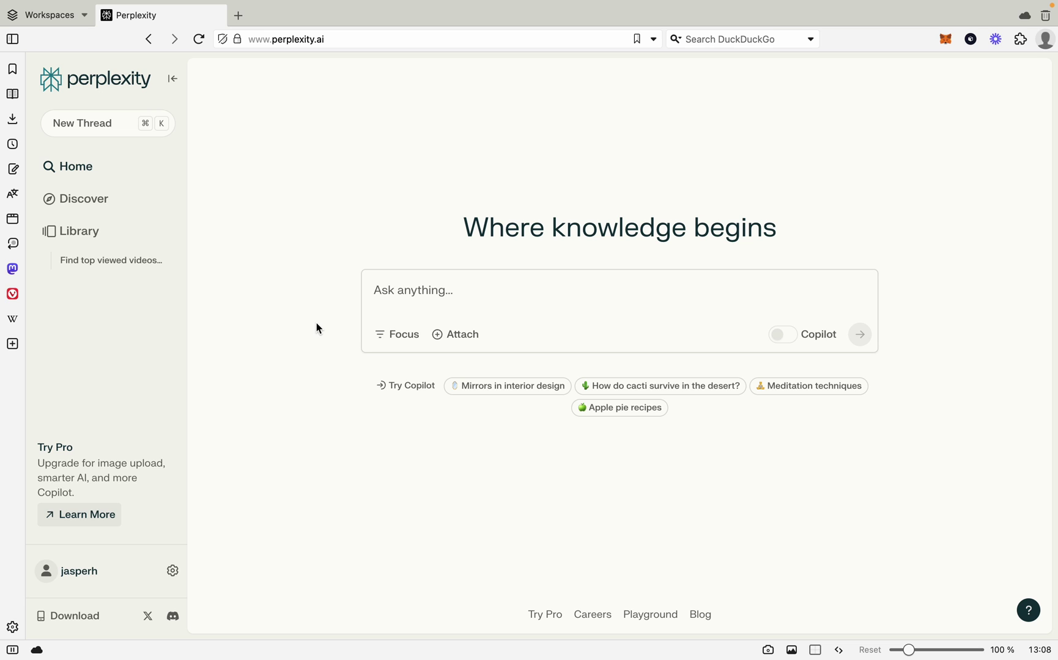
{"action": "left_click", "coordinate": [392, 340]}
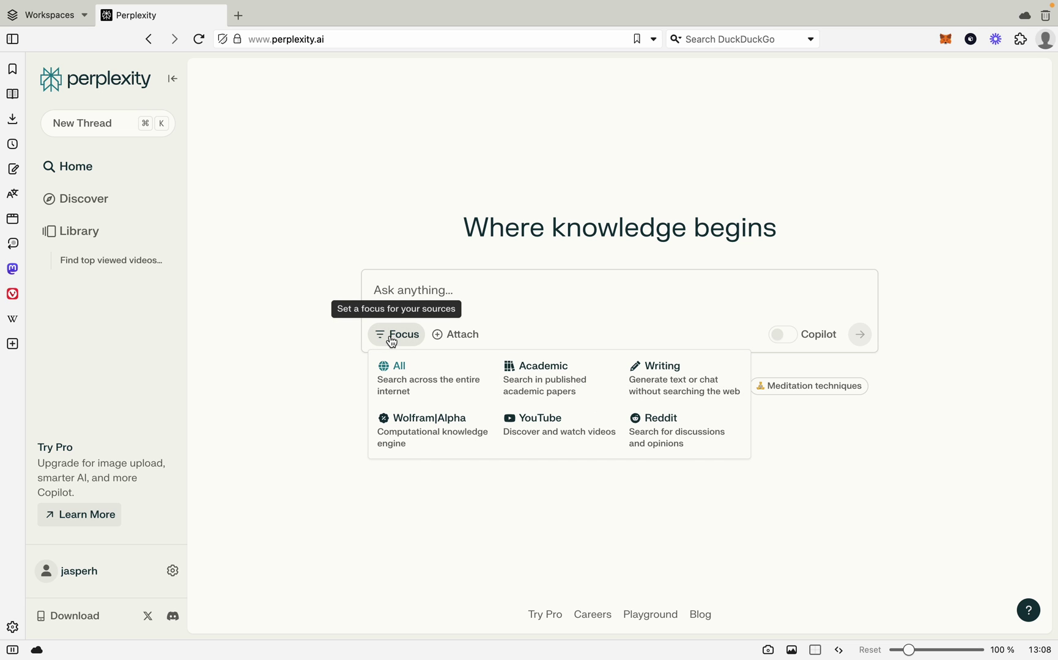
{"action": "left_click", "coordinate": [524, 422]}
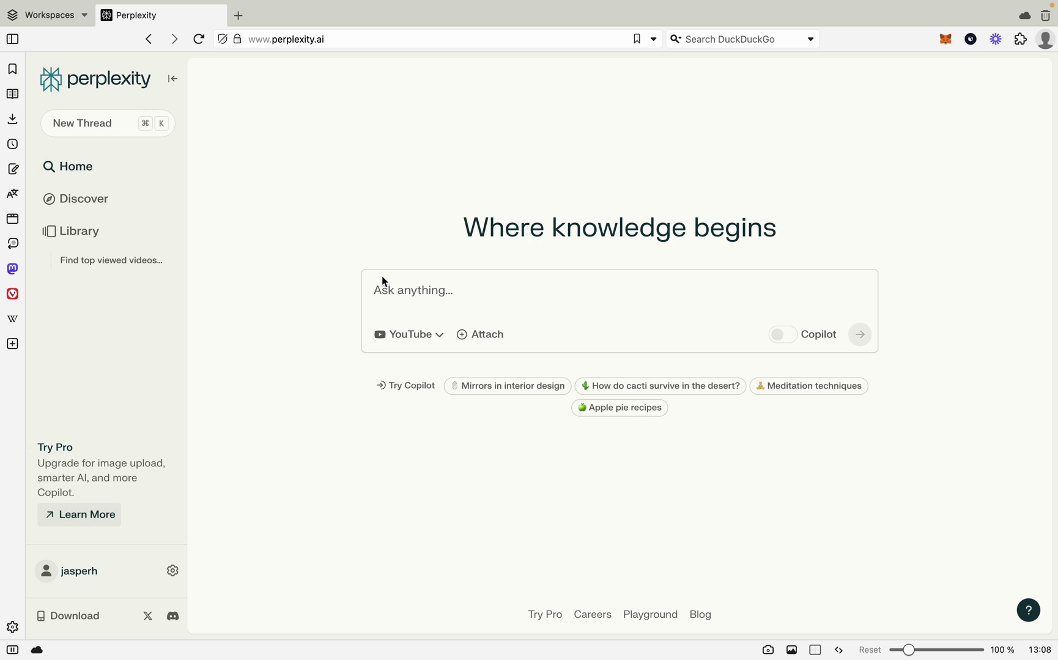
Step: Ask 'What are the most viewed videos on youtube about perplexity?'
{"action": "left_click", "coordinate": [410, 288]}
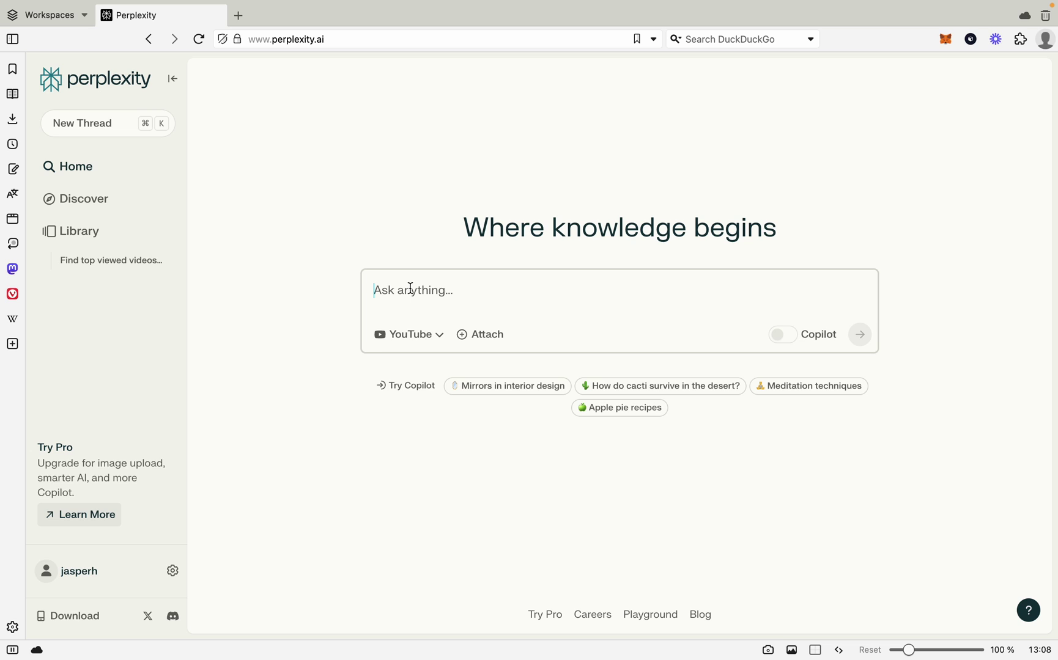
{"action": "type", "text": "What "}
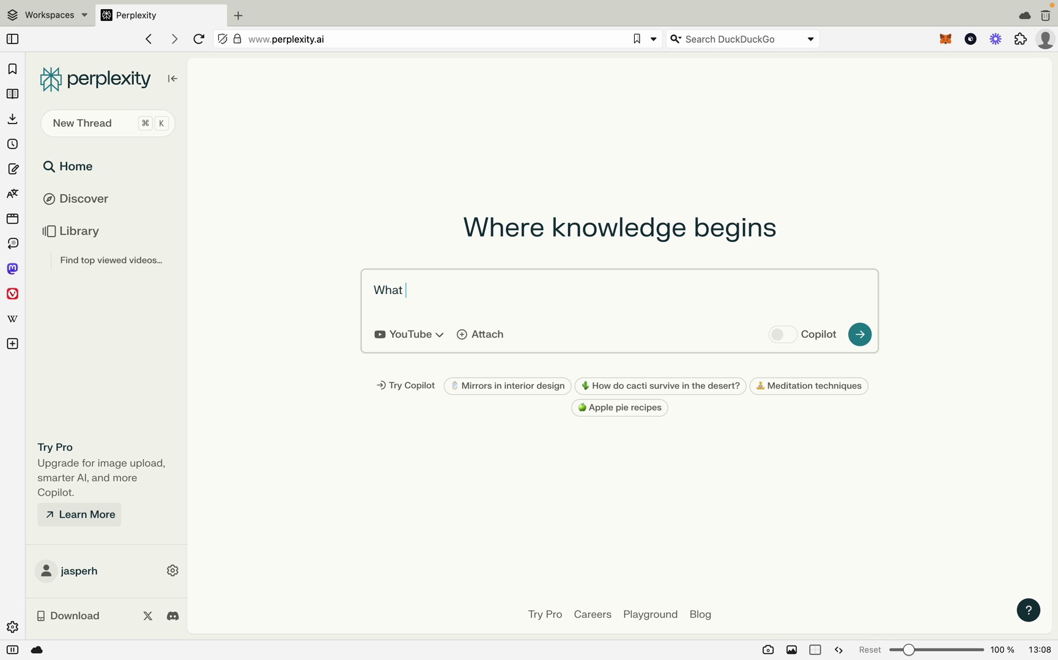
{"action": "type", "text": "are the most viewed video"}
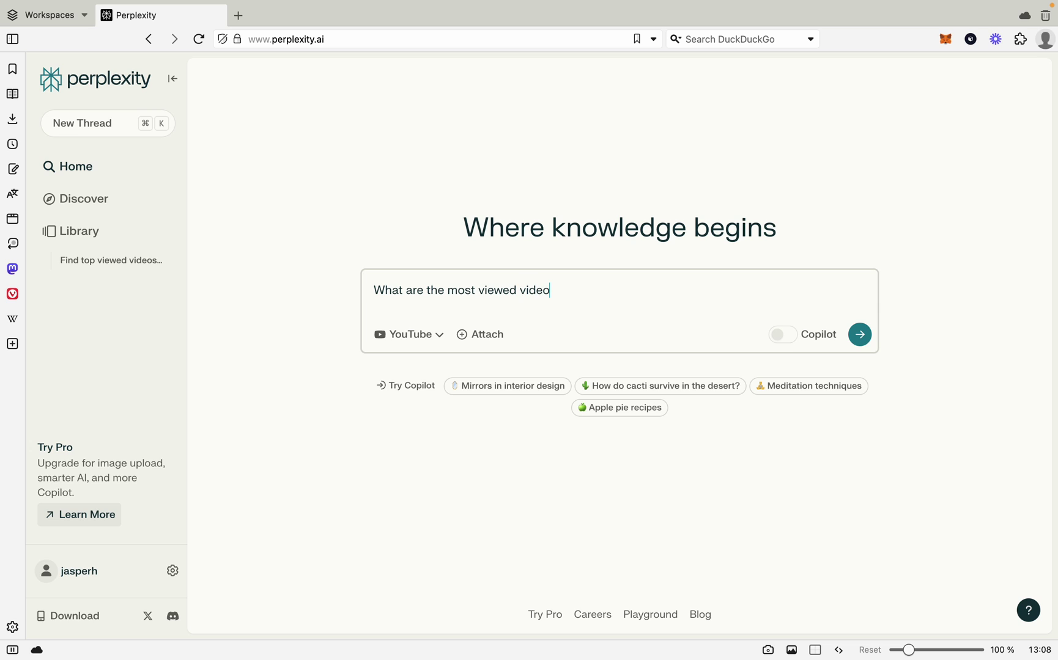
{"action": "type", "text": "s on youtube about perple"}
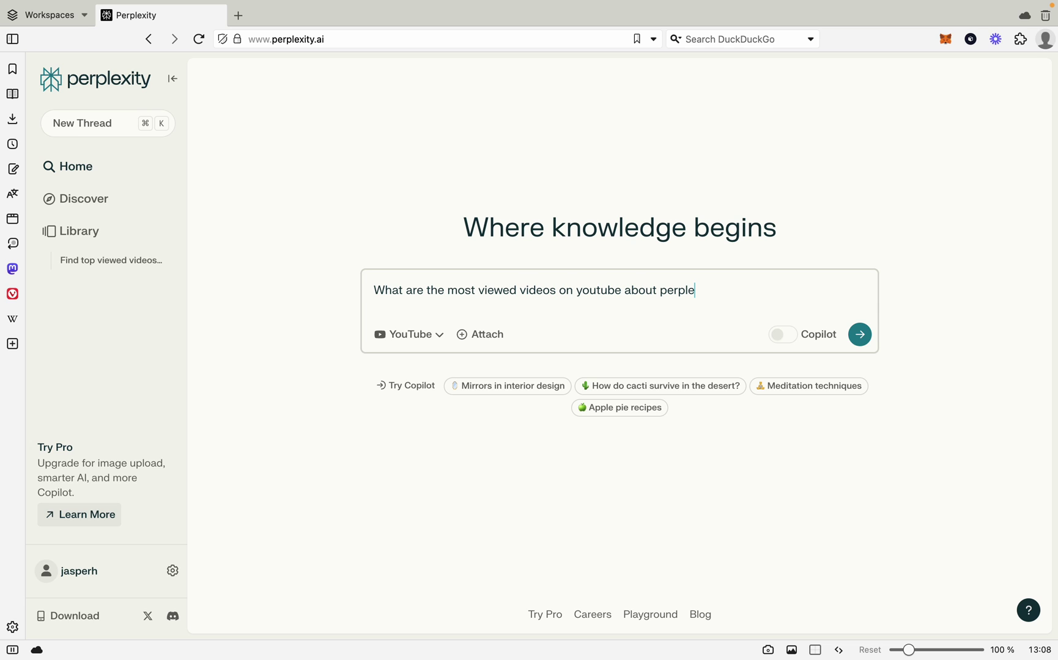
{"action": "type", "text": "xity?"}
{"action": "key", "text": "Return"}
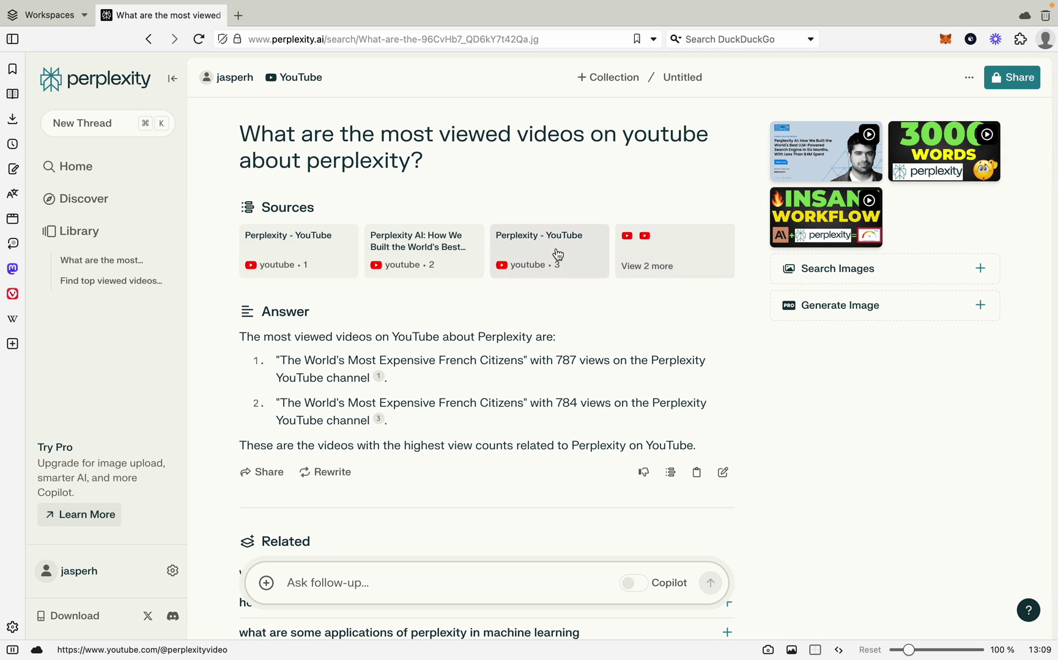
Step: Scroll through the sources, the answer listing videos with 787 and 784 views, and related questions
{"action": "scroll", "coordinate": [470, 278], "scroll_direction": "down", "scroll_amount": 3}
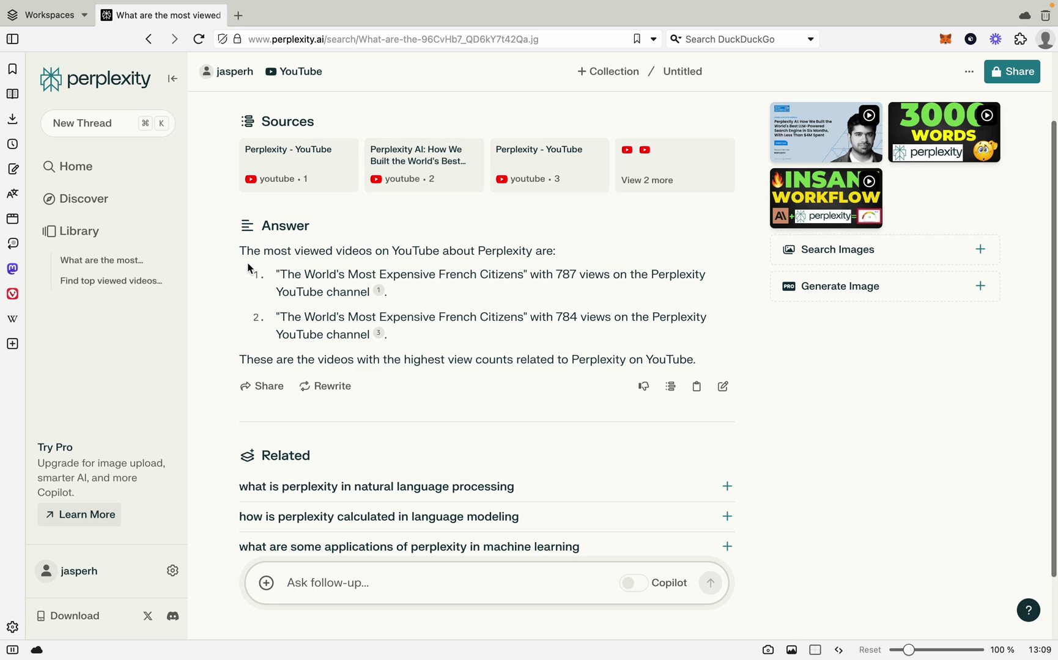
{"action": "scroll", "coordinate": [348, 277], "scroll_direction": "down", "scroll_amount": 1}
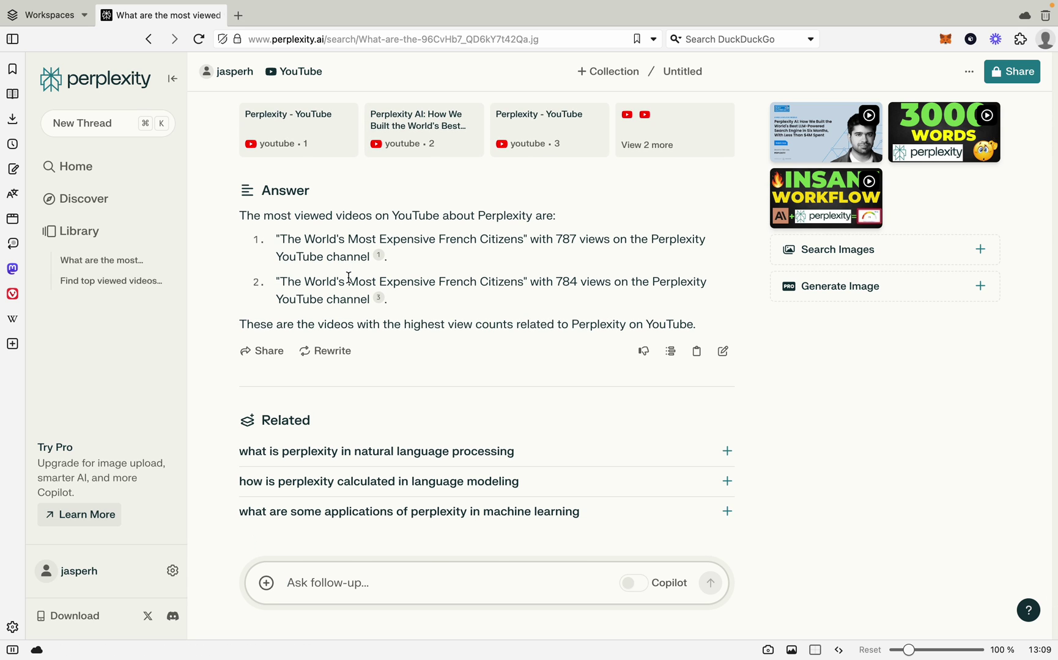
{"action": "scroll", "coordinate": [348, 277], "scroll_direction": "down", "scroll_amount": 1}
{"action": "scroll", "coordinate": [349, 276], "scroll_direction": "up", "scroll_amount": 1}
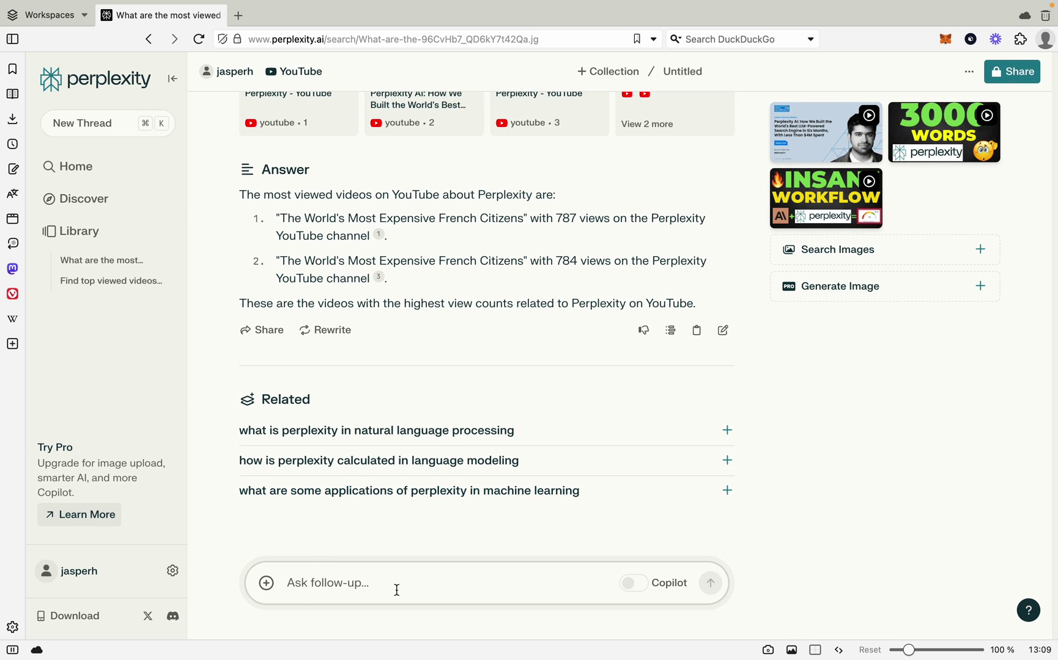
{"action": "scroll", "coordinate": [404, 426], "scroll_direction": "up", "scroll_amount": 3}
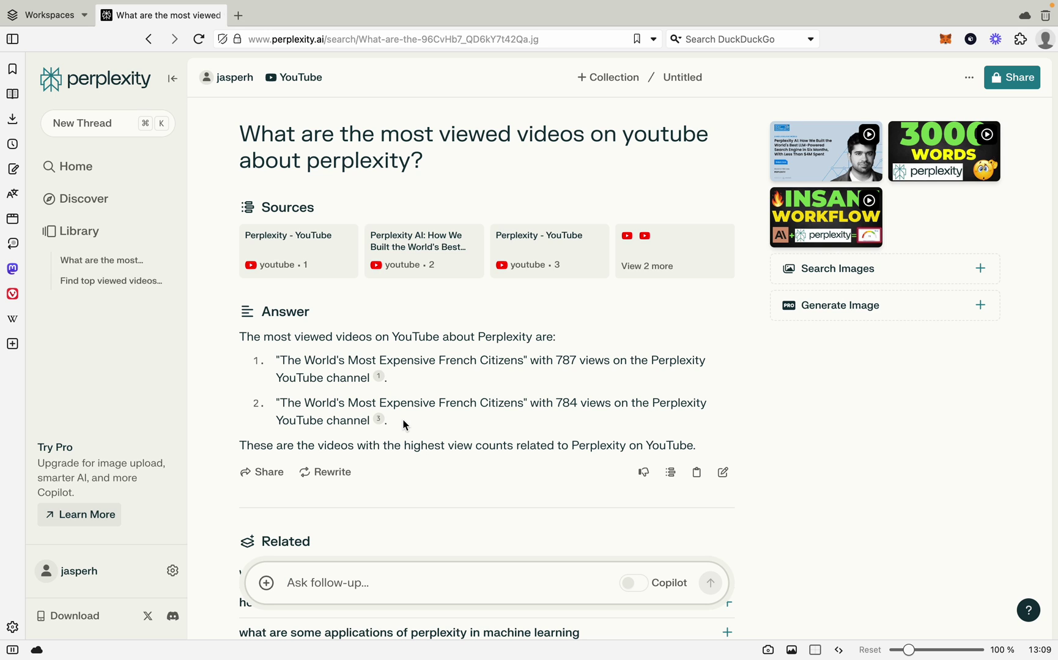
{"action": "scroll", "coordinate": [418, 354], "scroll_direction": "down", "scroll_amount": 1}
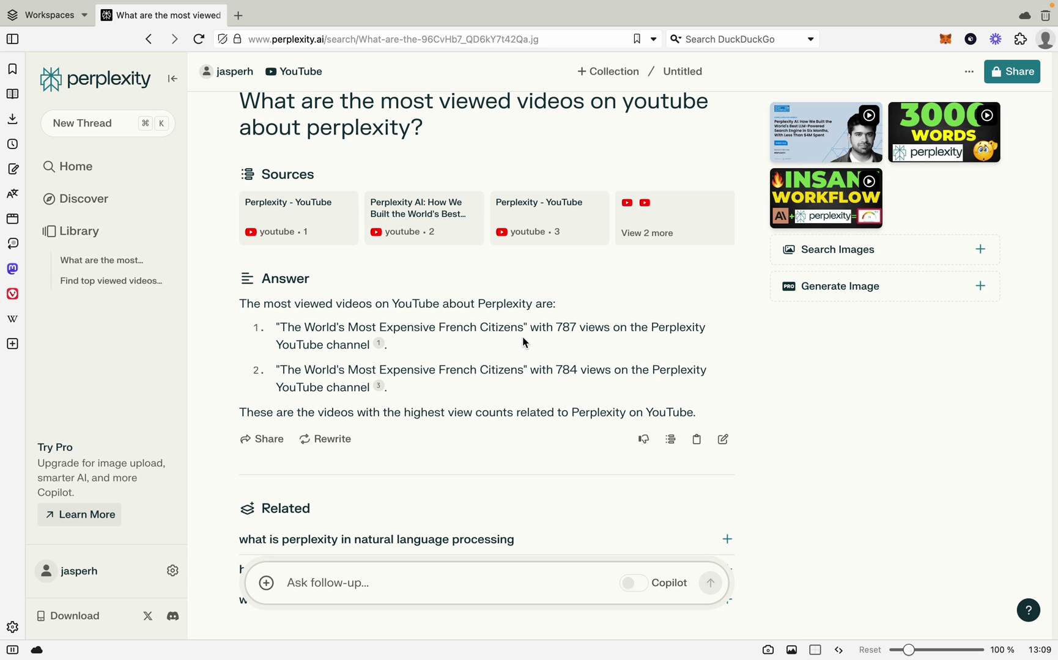
{"action": "scroll", "coordinate": [578, 337], "scroll_direction": "down", "scroll_amount": 1}
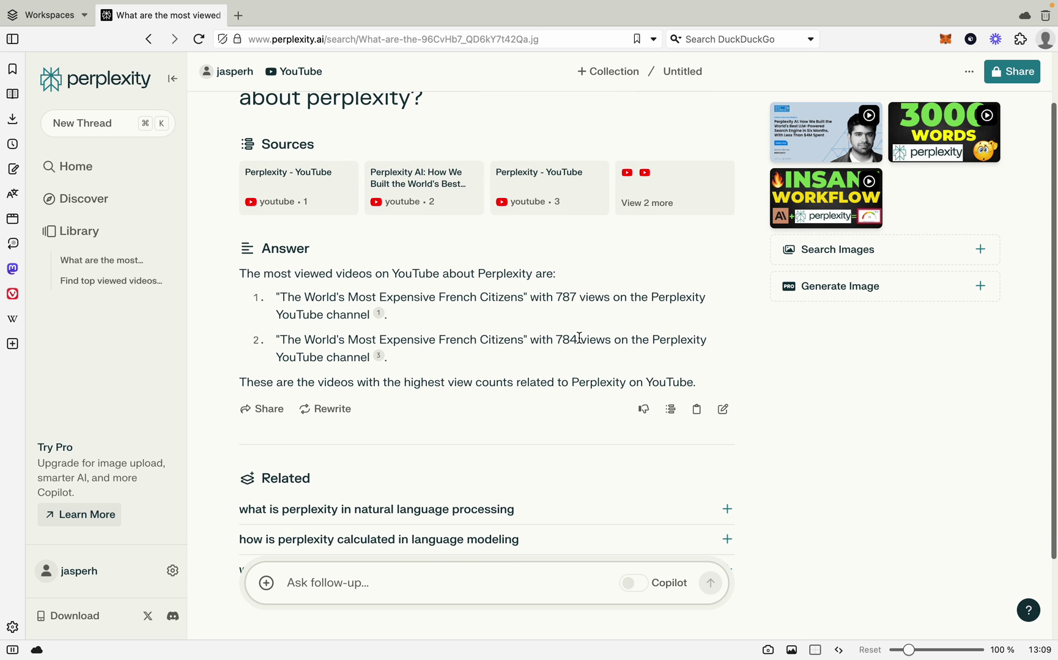
{"action": "scroll", "coordinate": [418, 333], "scroll_direction": "down", "scroll_amount": 3}
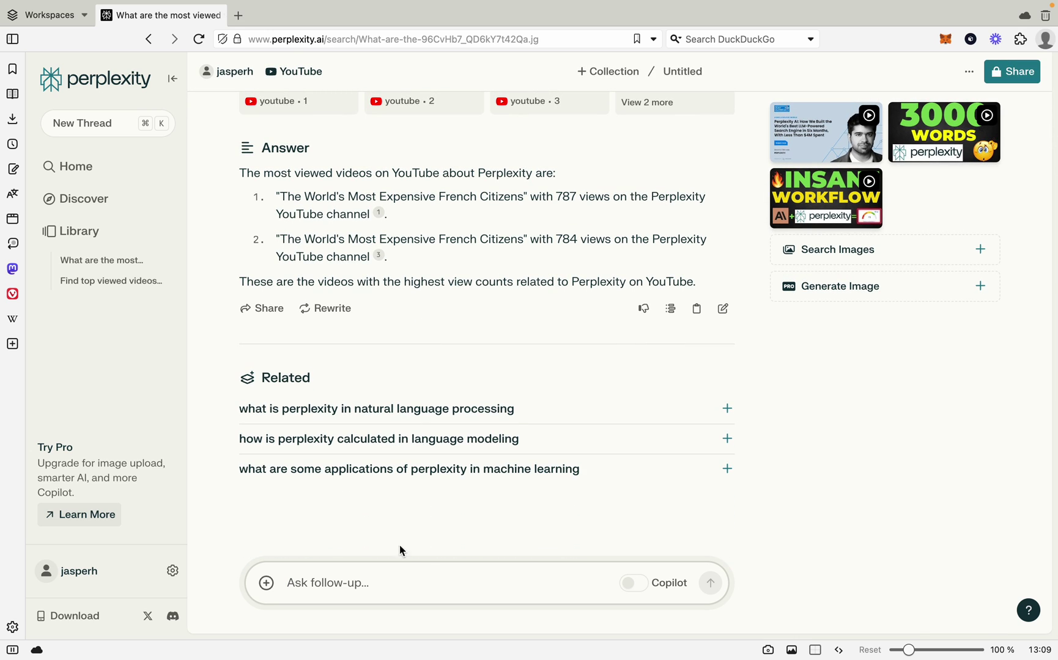
Step: Ask the follow-up 'Please find the most viewed videos around perplexity AI' and review its answer
{"action": "left_click", "coordinate": [390, 579]}
{"action": "type", "text": "Please"}
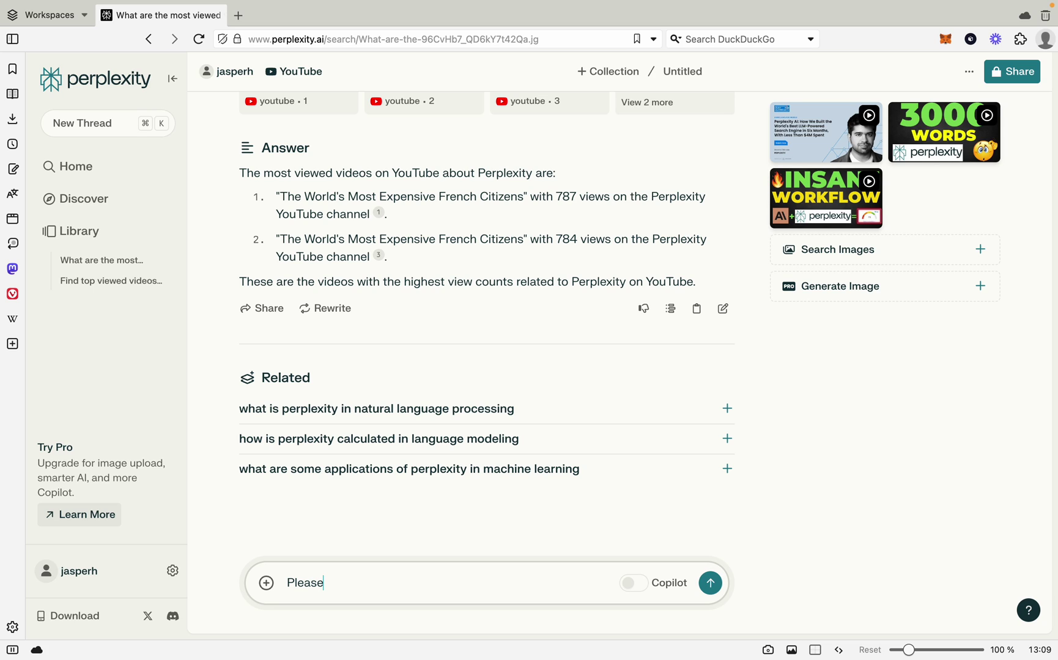
{"action": "type", "text": " find the most viewed vide"}
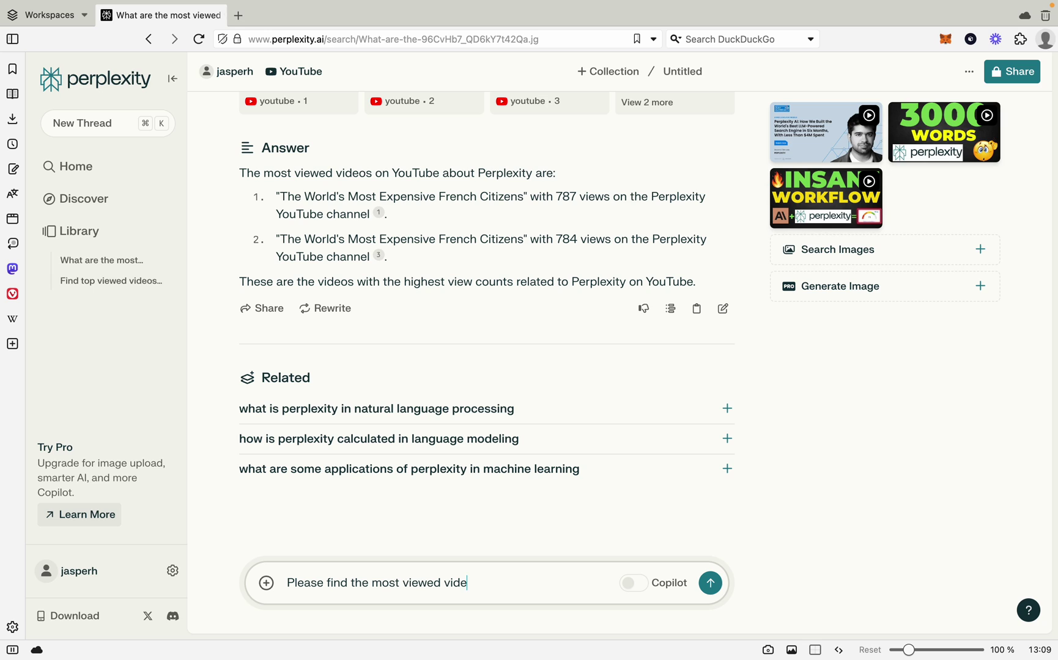
{"action": "type", "text": "os around perplexity AI"}
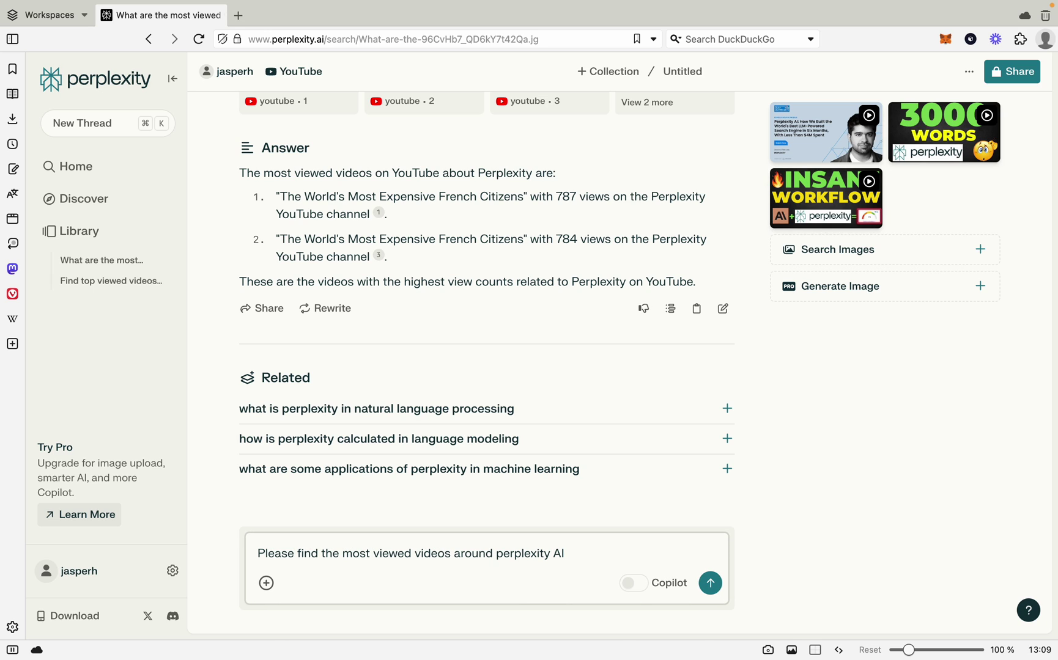
{"action": "key", "text": "Return"}
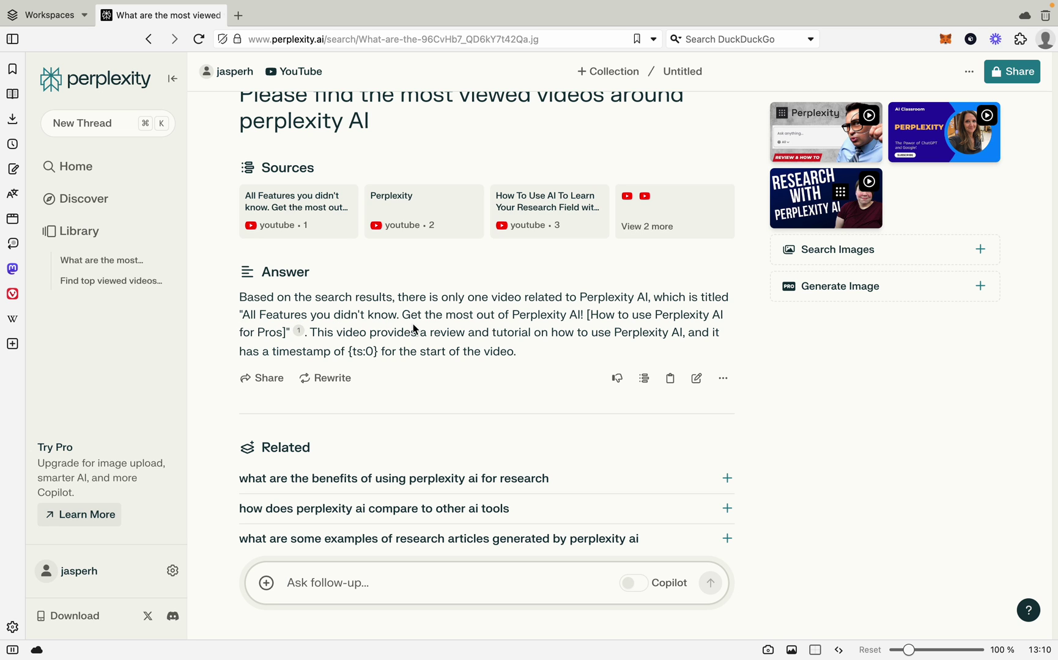
{"action": "scroll", "coordinate": [540, 328], "scroll_direction": "down", "scroll_amount": 2}
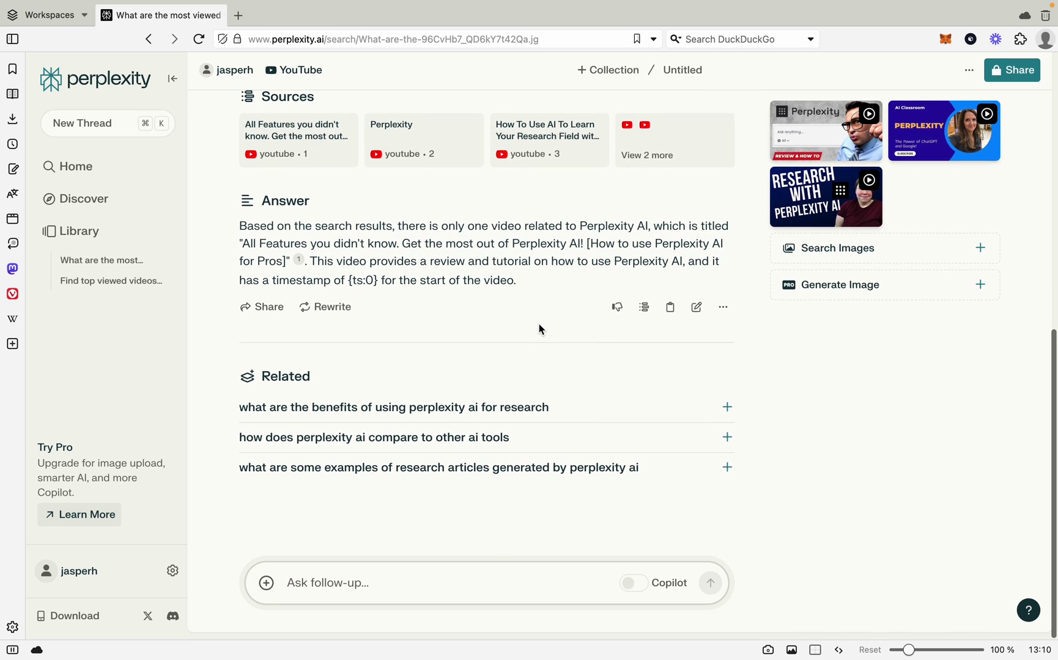
{"action": "scroll", "coordinate": [538, 323], "scroll_direction": "up", "scroll_amount": 9}
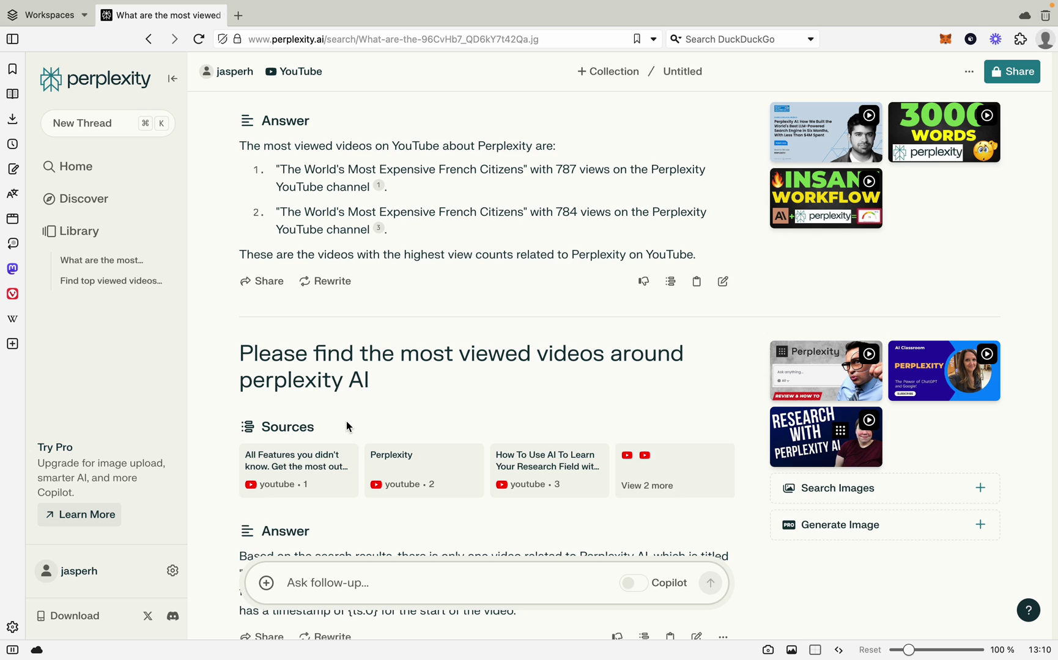
{"action": "scroll", "coordinate": [346, 426], "scroll_direction": "up", "scroll_amount": 5}
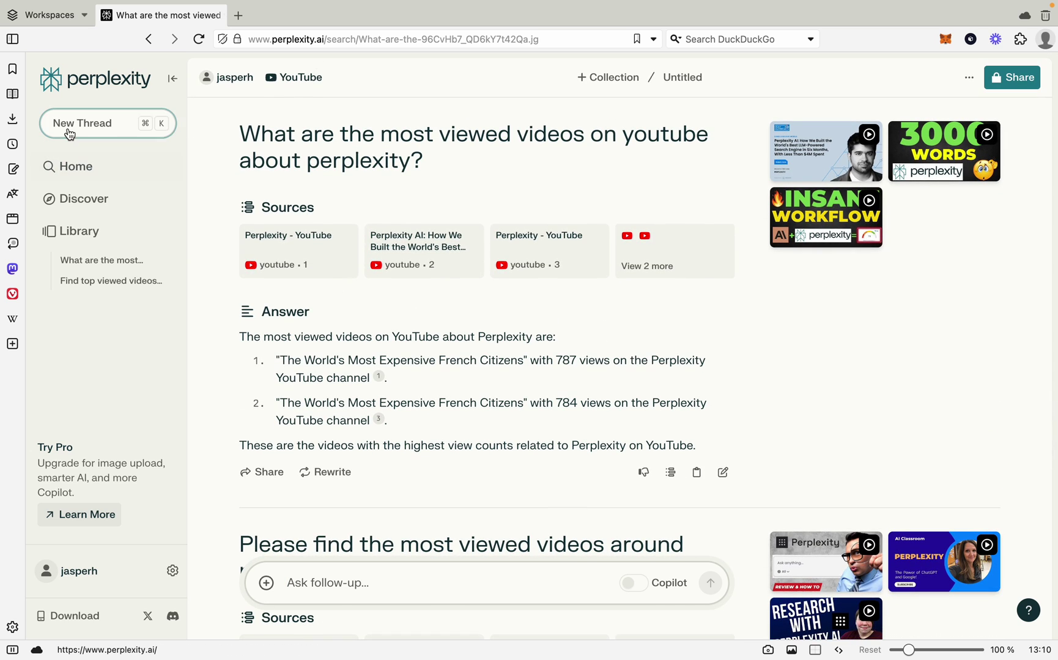
Step: Return to the home page and switch the search focus to All
{"action": "left_click", "coordinate": [87, 174]}
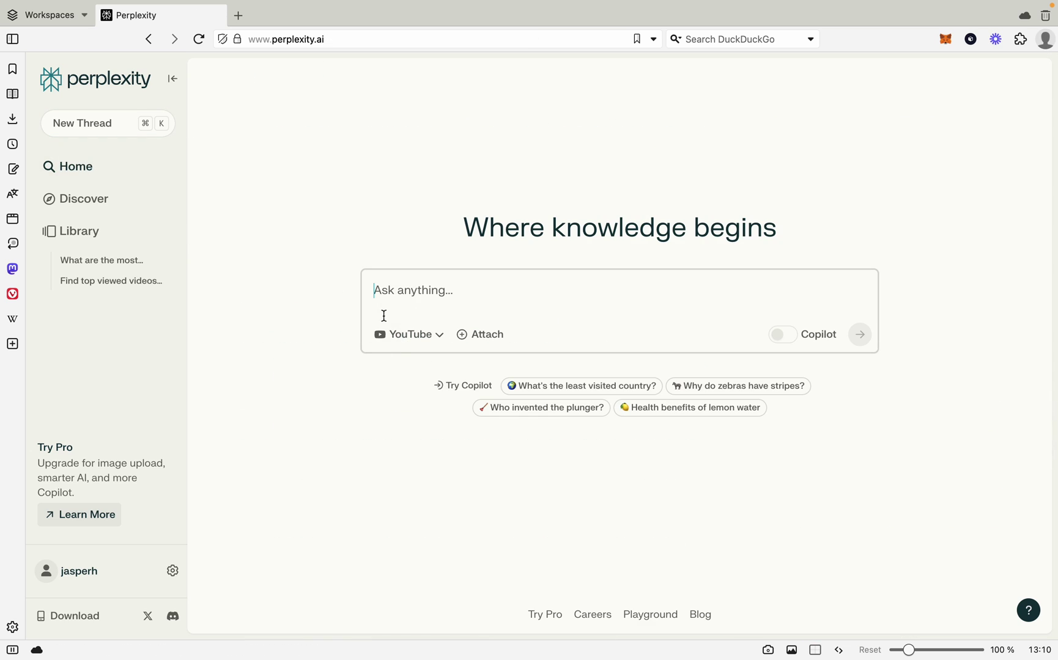
{"action": "left_click", "coordinate": [400, 341]}
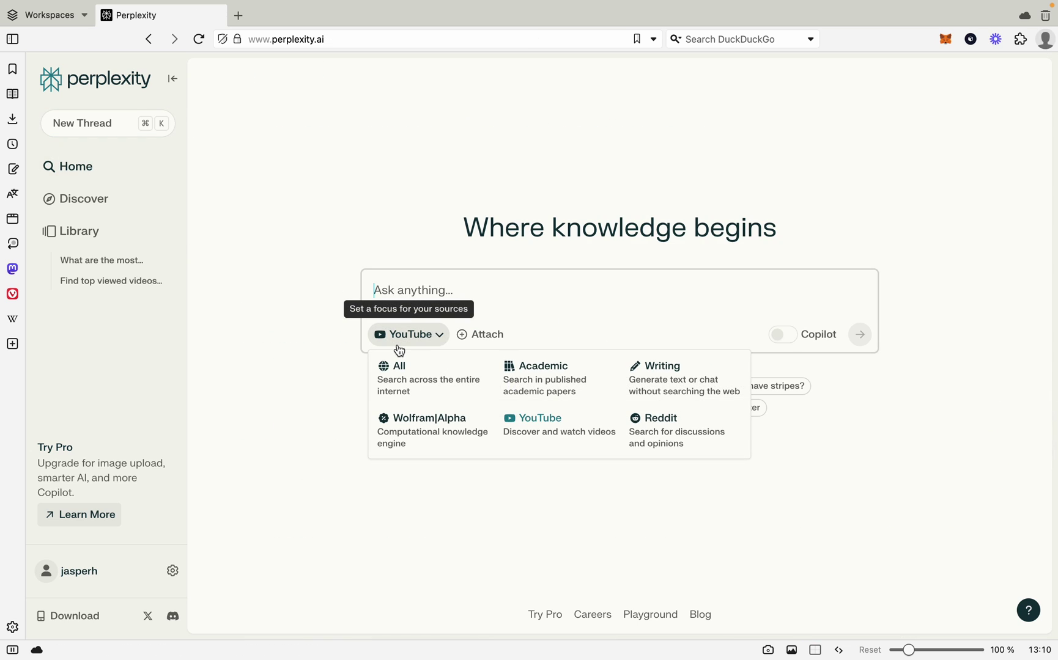
{"action": "left_click", "coordinate": [407, 383]}
Step: Ask 'Tell me more about perplexity AI'
{"action": "left_click", "coordinate": [418, 286]}
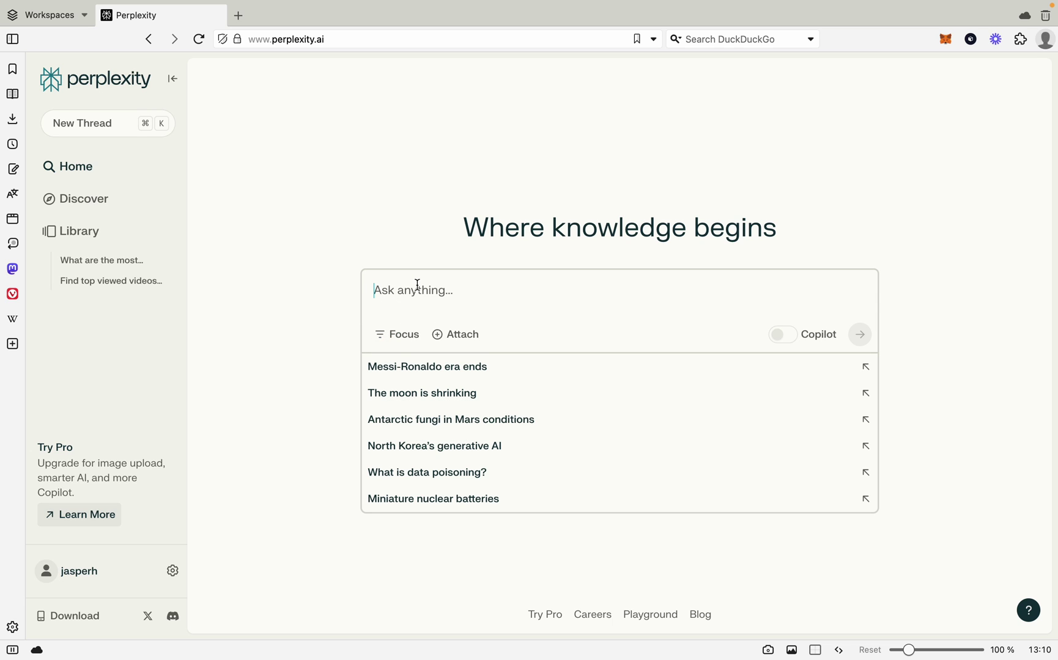
{"action": "type", "text": "T"}
{"action": "key", "text": "BackSpace"}
{"action": "type", "text": "Tell me mo"}
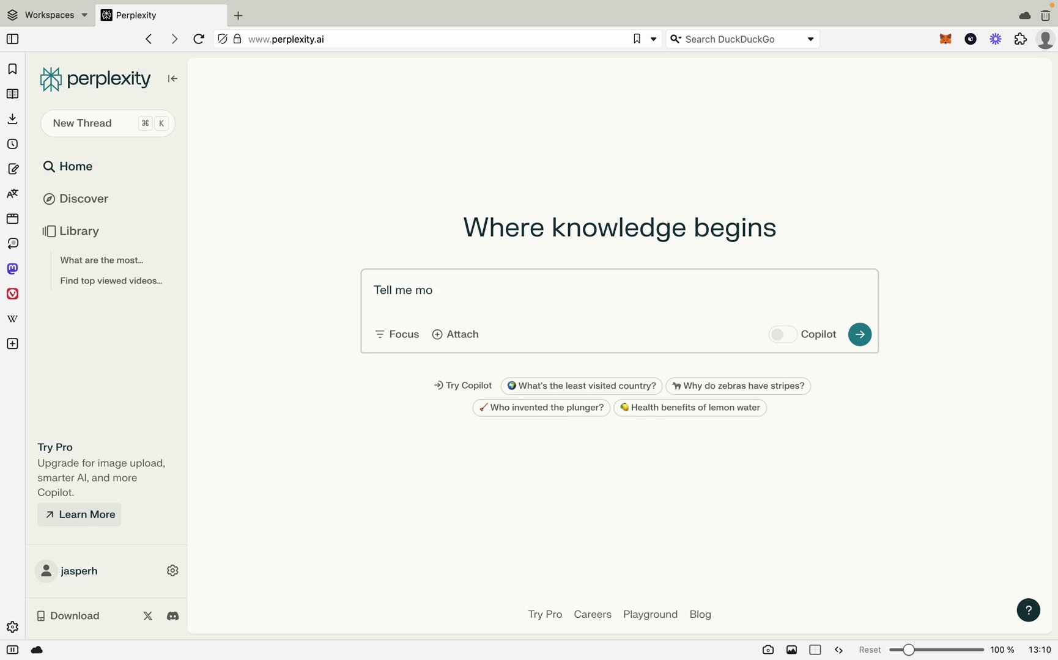
{"action": "type", "text": "re about perplexity AI"}
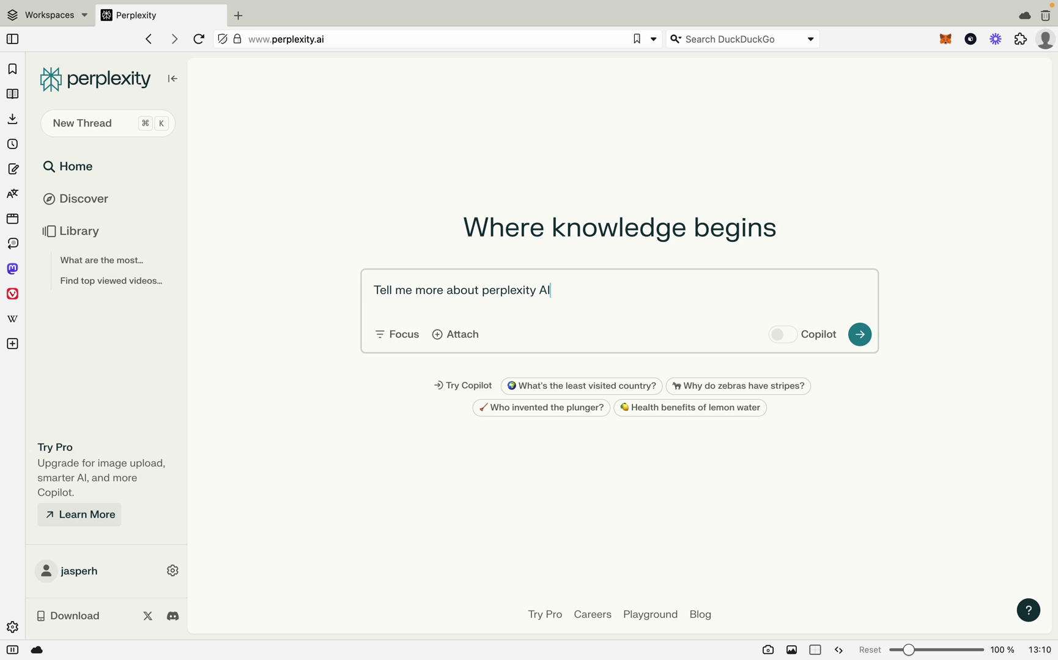
{"action": "key", "text": "Return"}
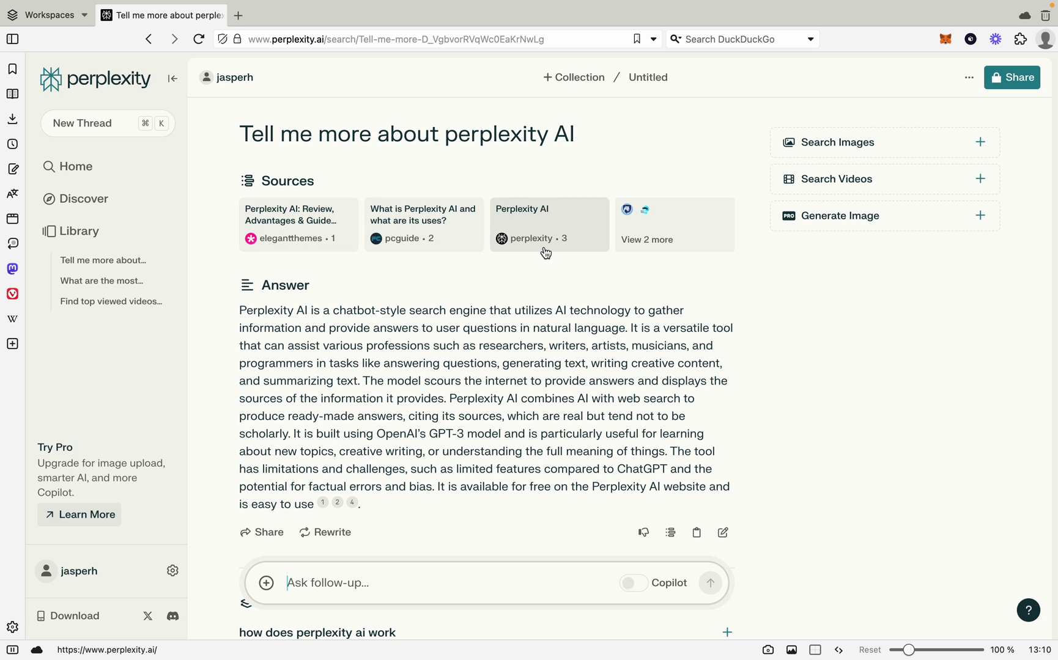
Step: Scroll through the answer citing elegantthemes, pcguide and perplexity sources, then back to the top
{"action": "scroll", "coordinate": [512, 367], "scroll_direction": "down", "scroll_amount": 3}
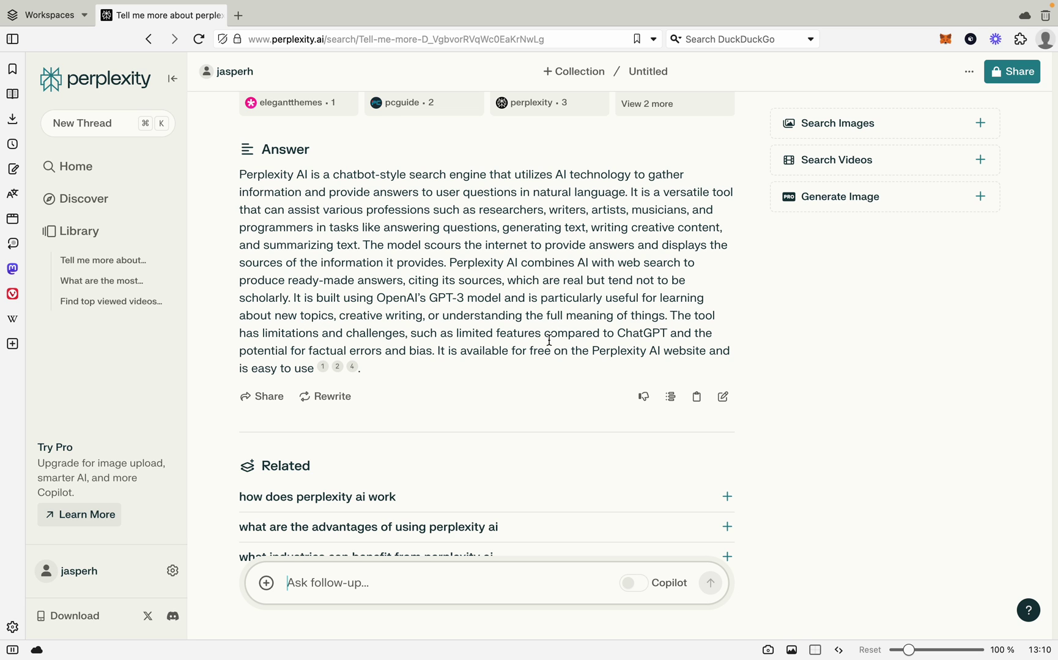
{"action": "scroll", "coordinate": [549, 340], "scroll_direction": "down", "scroll_amount": 2}
{"action": "scroll", "coordinate": [549, 340], "scroll_direction": "up", "scroll_amount": 5}
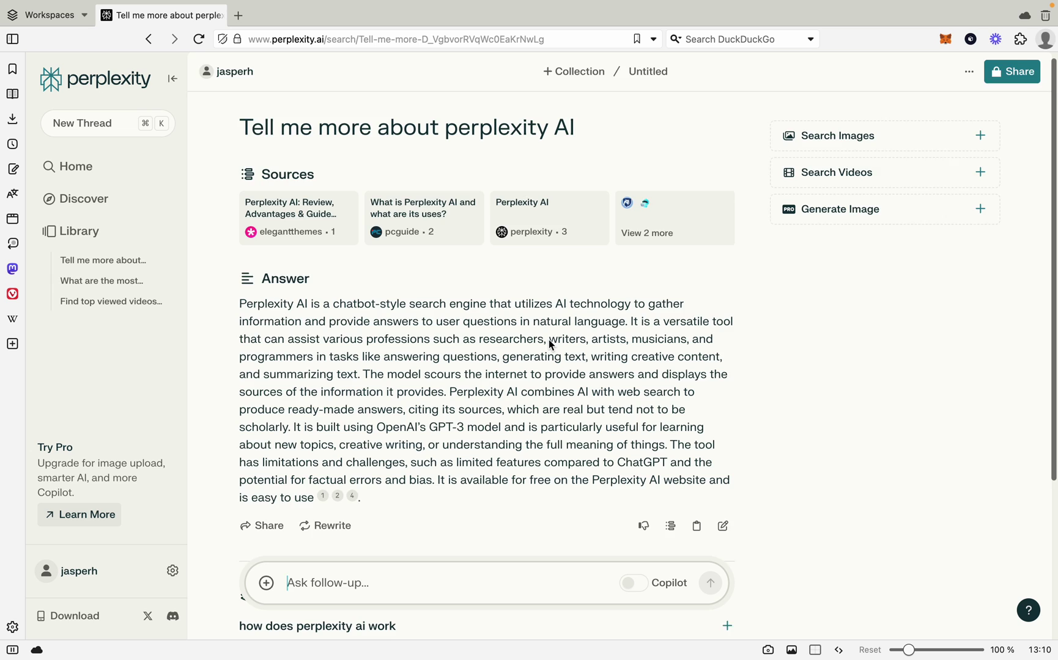
{"action": "scroll", "coordinate": [550, 343], "scroll_direction": "up", "scroll_amount": 1}
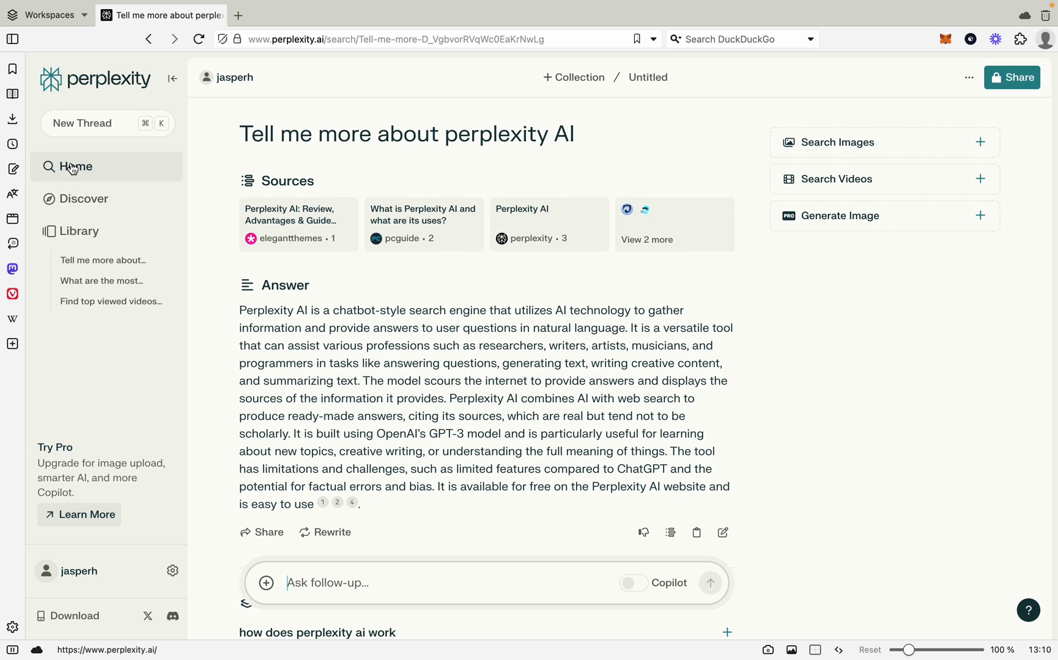
Step: Return to the home page and switch the search focus to Reddit
{"action": "left_click", "coordinate": [73, 168]}
{"action": "left_click", "coordinate": [399, 340]}
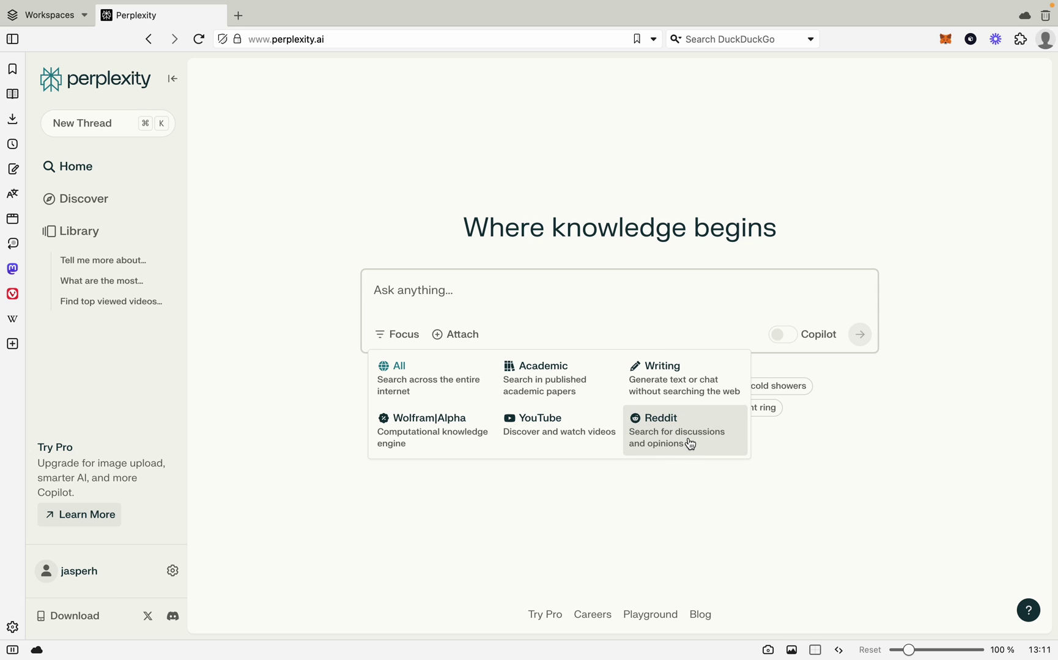
{"action": "left_click", "coordinate": [655, 441]}
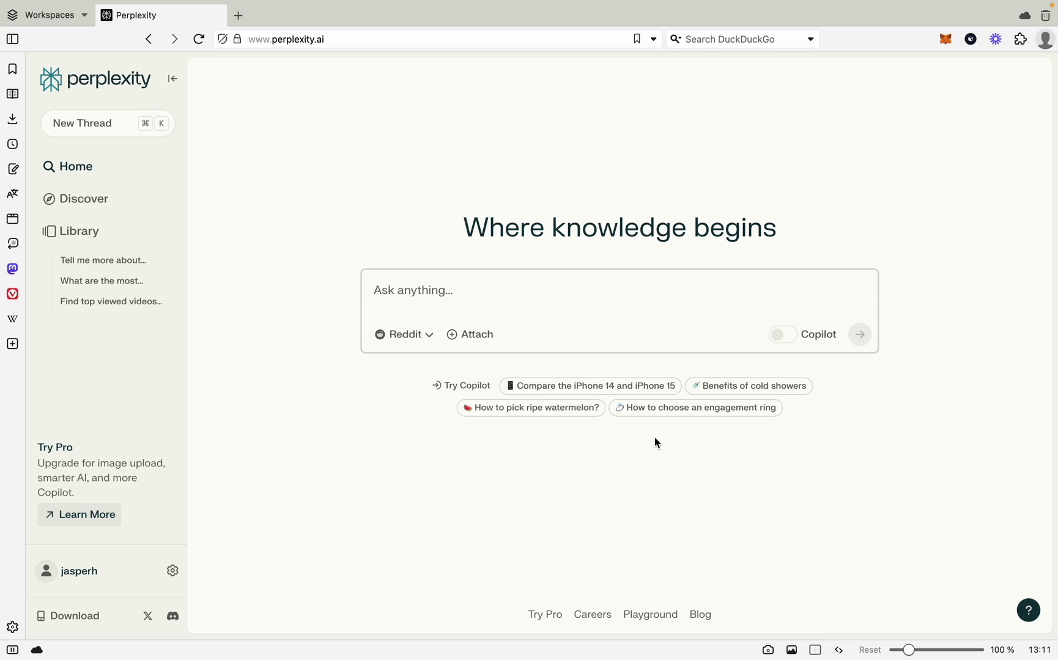
Step: Ask 'What are some good AI subreddits?'
{"action": "left_click", "coordinate": [391, 293]}
{"action": "type", "text": "What a"}
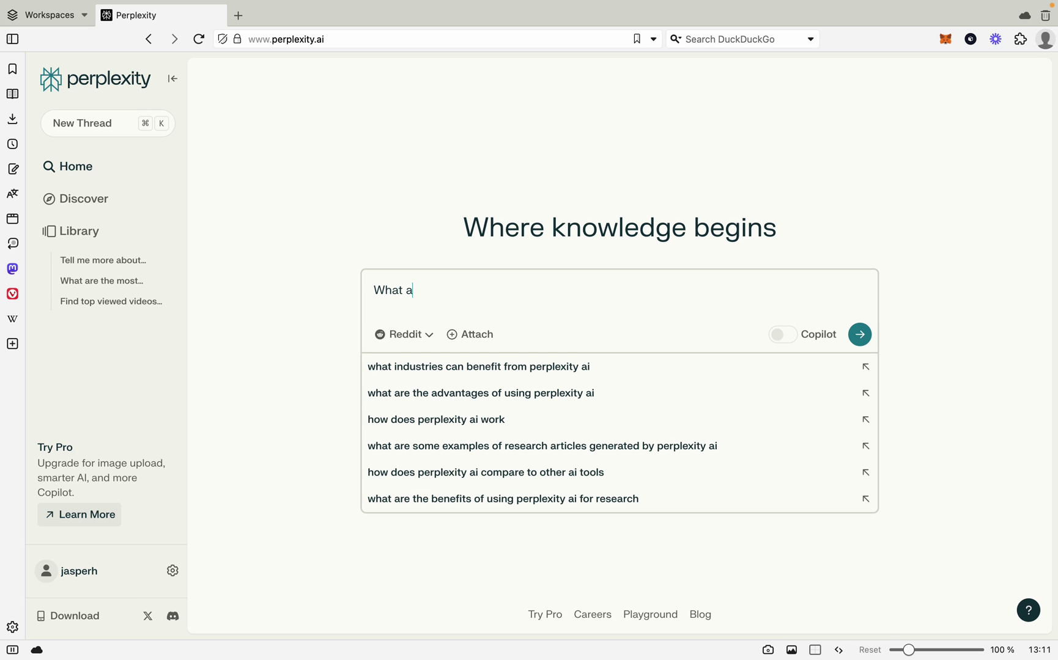
{"action": "type", "text": "re some good AI subre"}
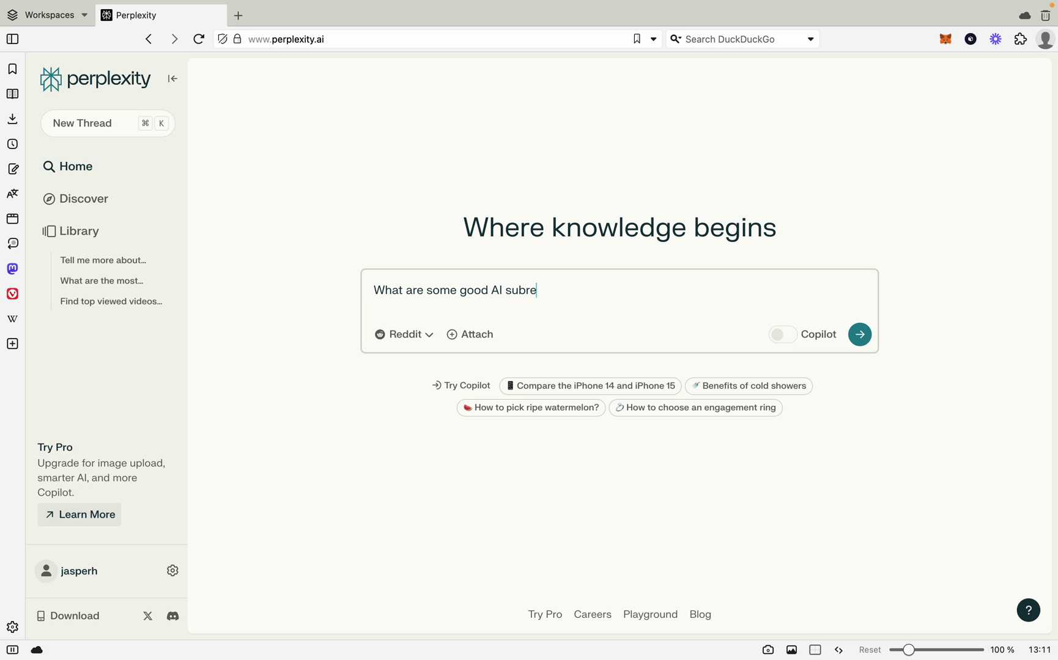
{"action": "type", "text": "ddits?"}
{"action": "key", "text": "Return"}
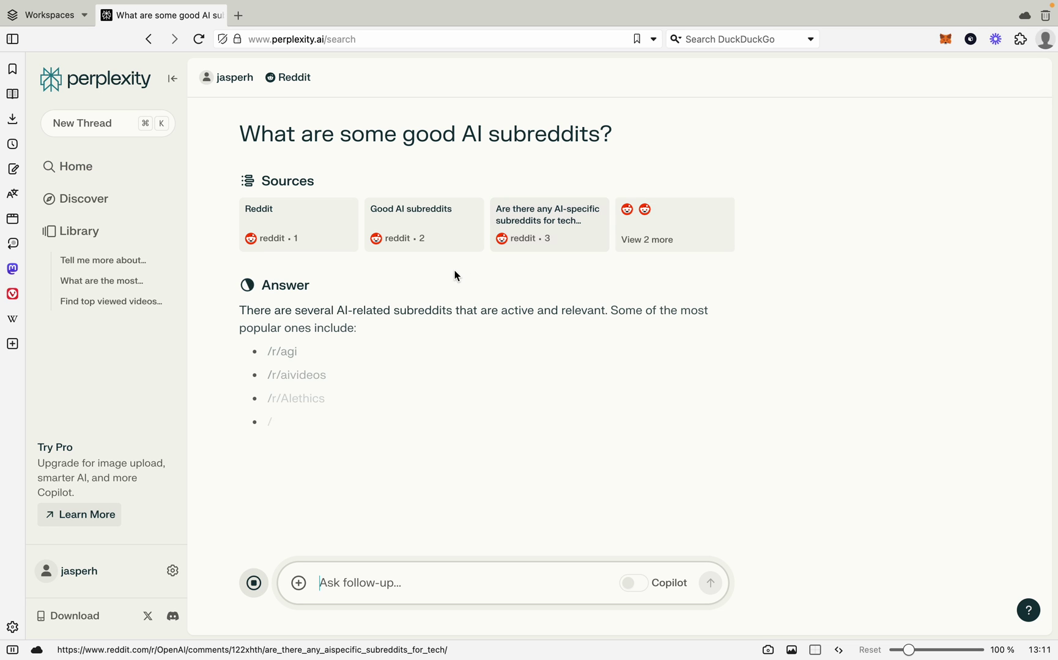
Step: Scroll through the listed AI subreddits and related questions, then return to the home page
{"action": "scroll", "coordinate": [457, 276], "scroll_direction": "down", "scroll_amount": 3}
{"action": "scroll", "coordinate": [428, 257], "scroll_direction": "down", "scroll_amount": 1}
{"action": "scroll", "coordinate": [379, 244], "scroll_direction": "down", "scroll_amount": 1}
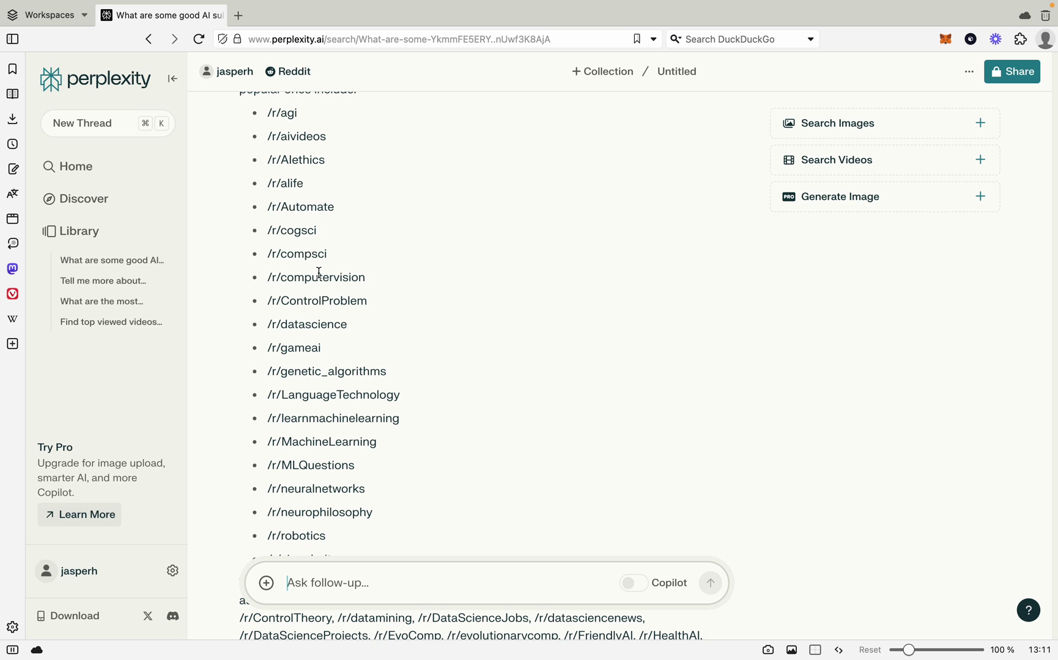
{"action": "scroll", "coordinate": [319, 274], "scroll_direction": "down", "scroll_amount": 3}
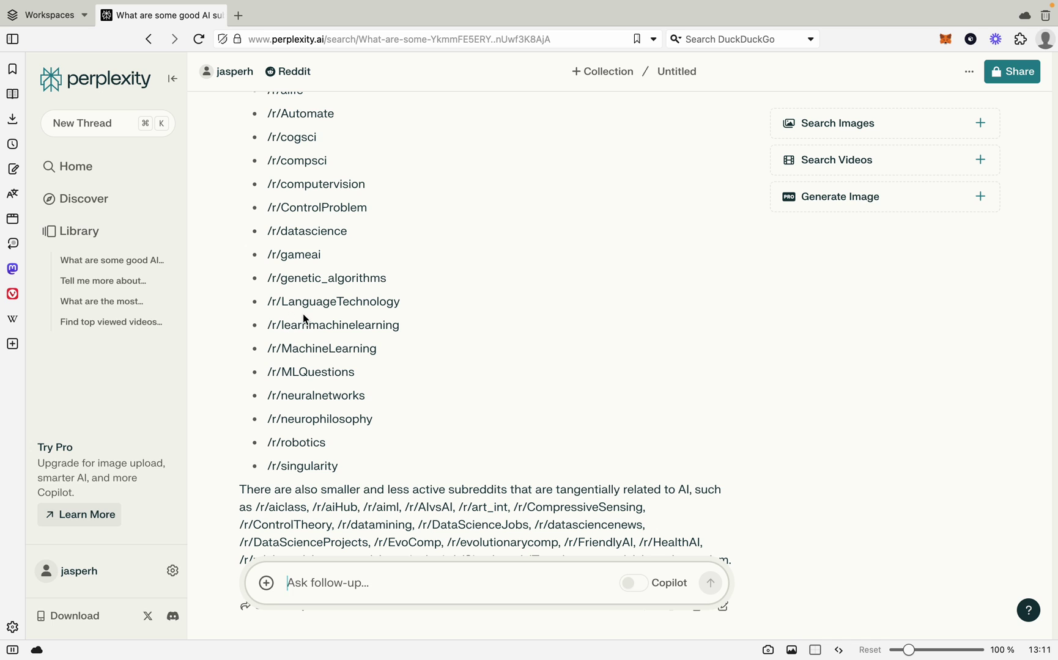
{"action": "scroll", "coordinate": [302, 315], "scroll_direction": "down", "scroll_amount": 5}
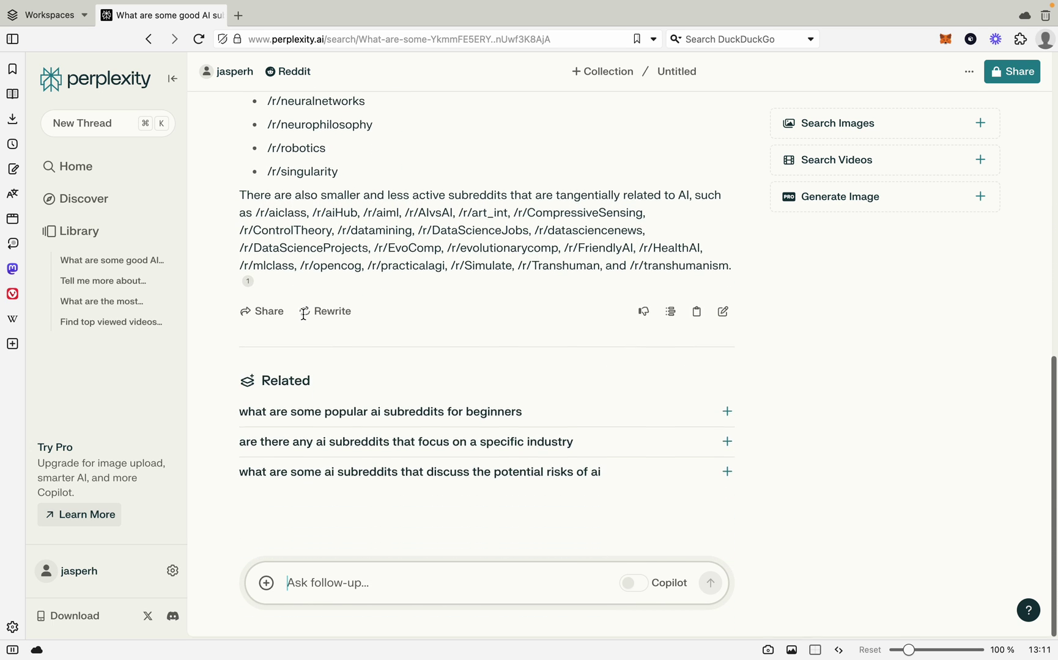
{"action": "scroll", "coordinate": [303, 314], "scroll_direction": "up", "scroll_amount": 10}
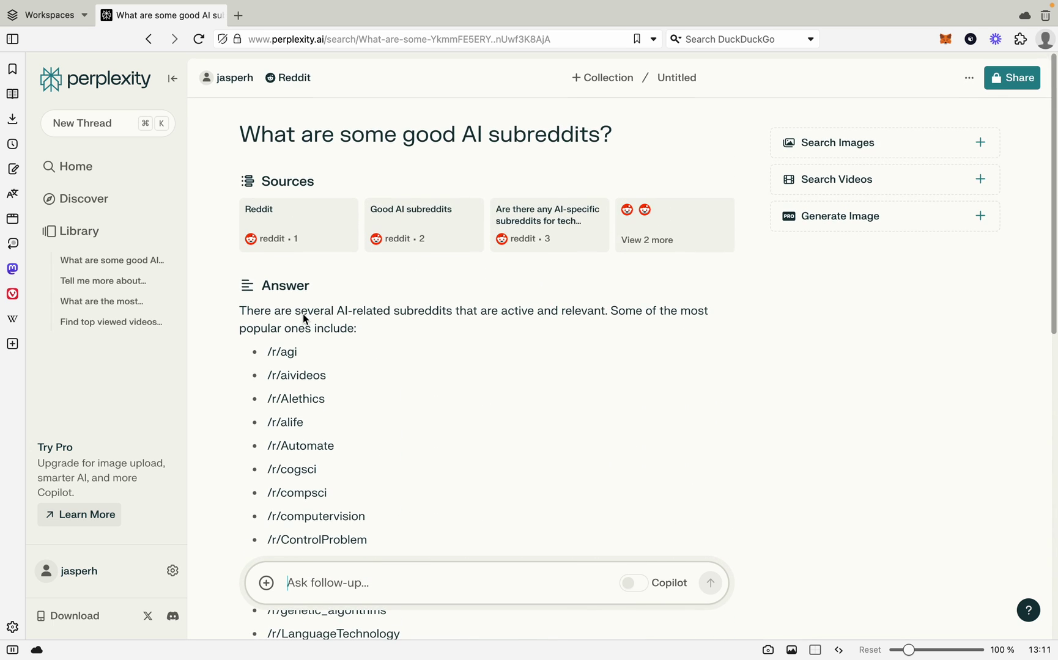
{"action": "left_click", "coordinate": [87, 174]}
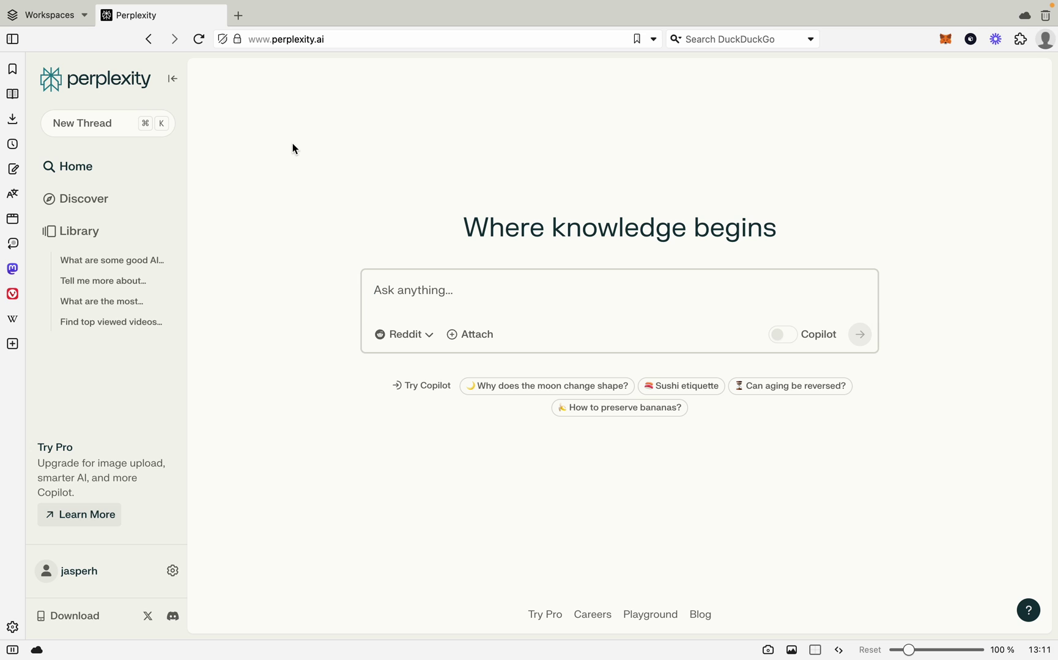
{"action": "left_click", "coordinate": [389, 336]}
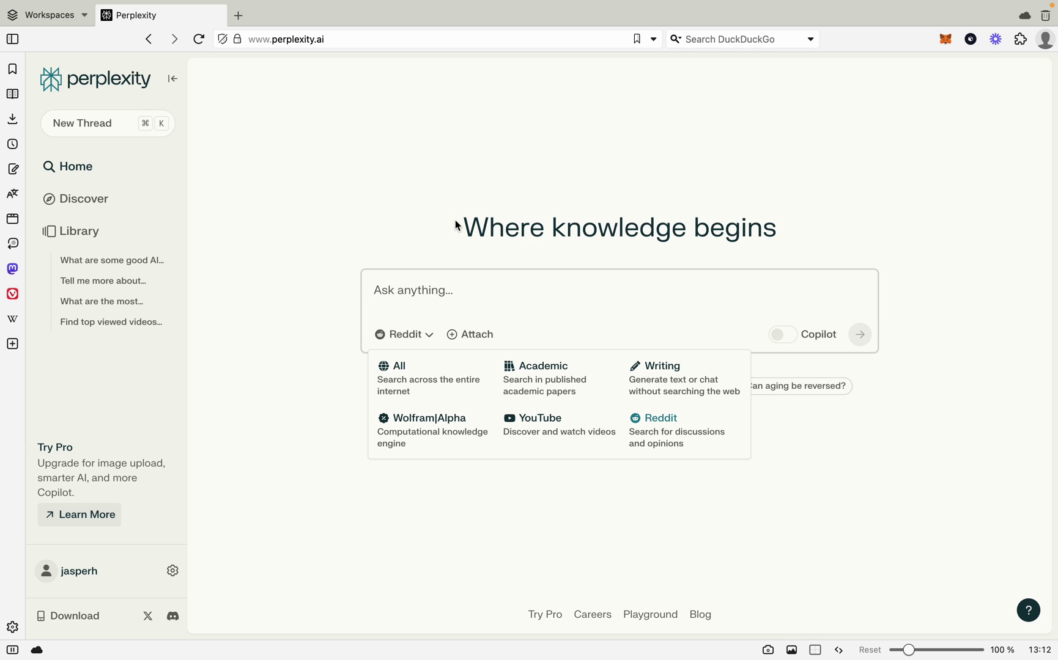
{"action": "left_click", "coordinate": [374, 166]}
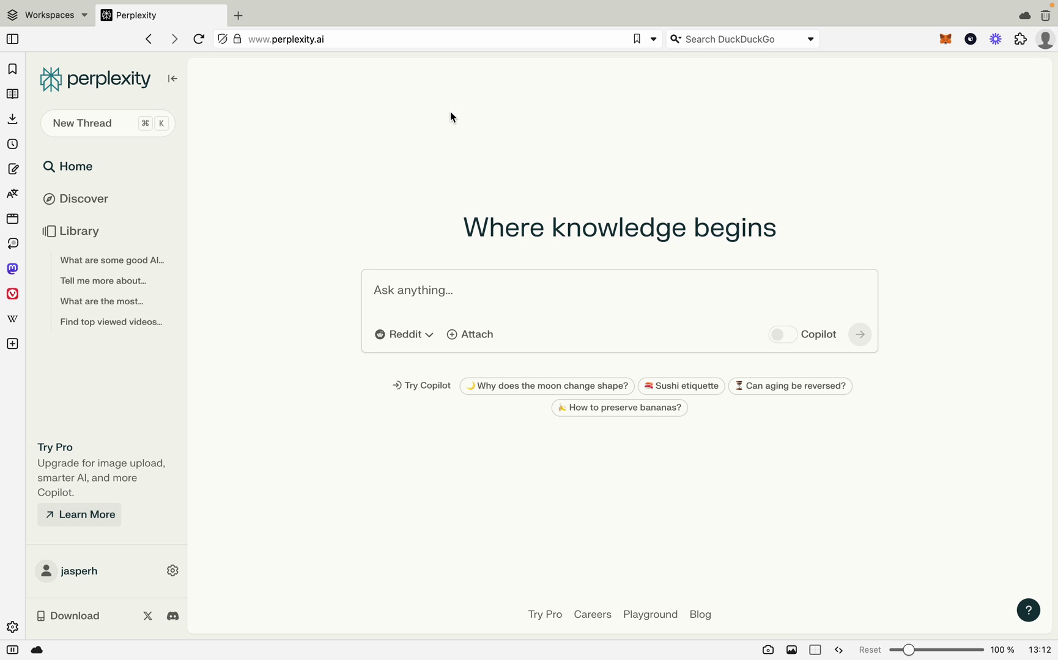
{"action": "mouse_move", "coordinate": [807, 12]}
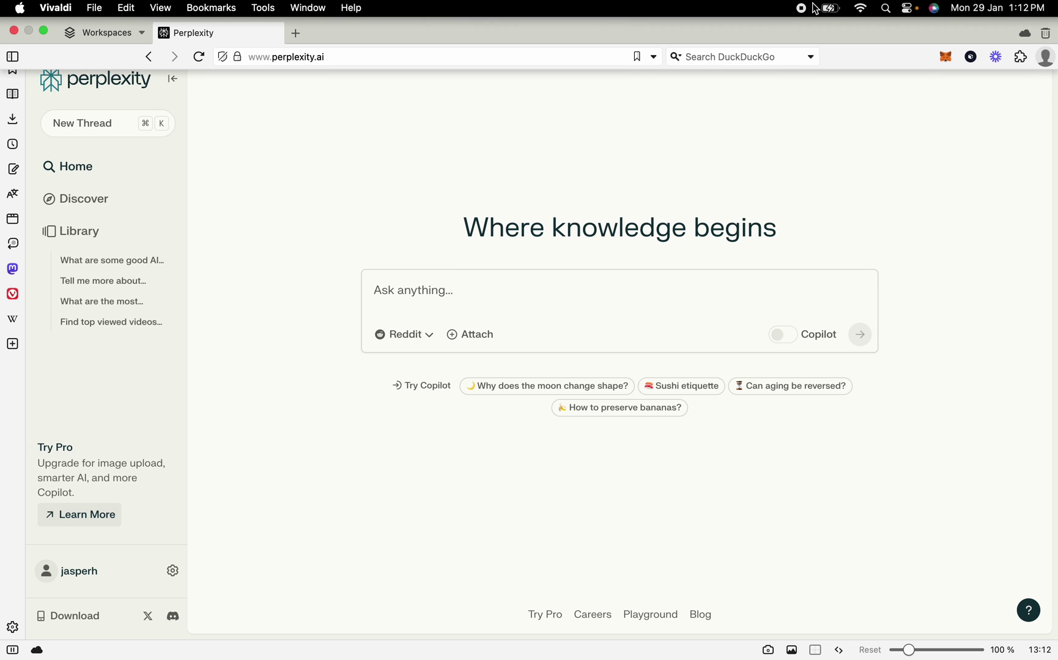